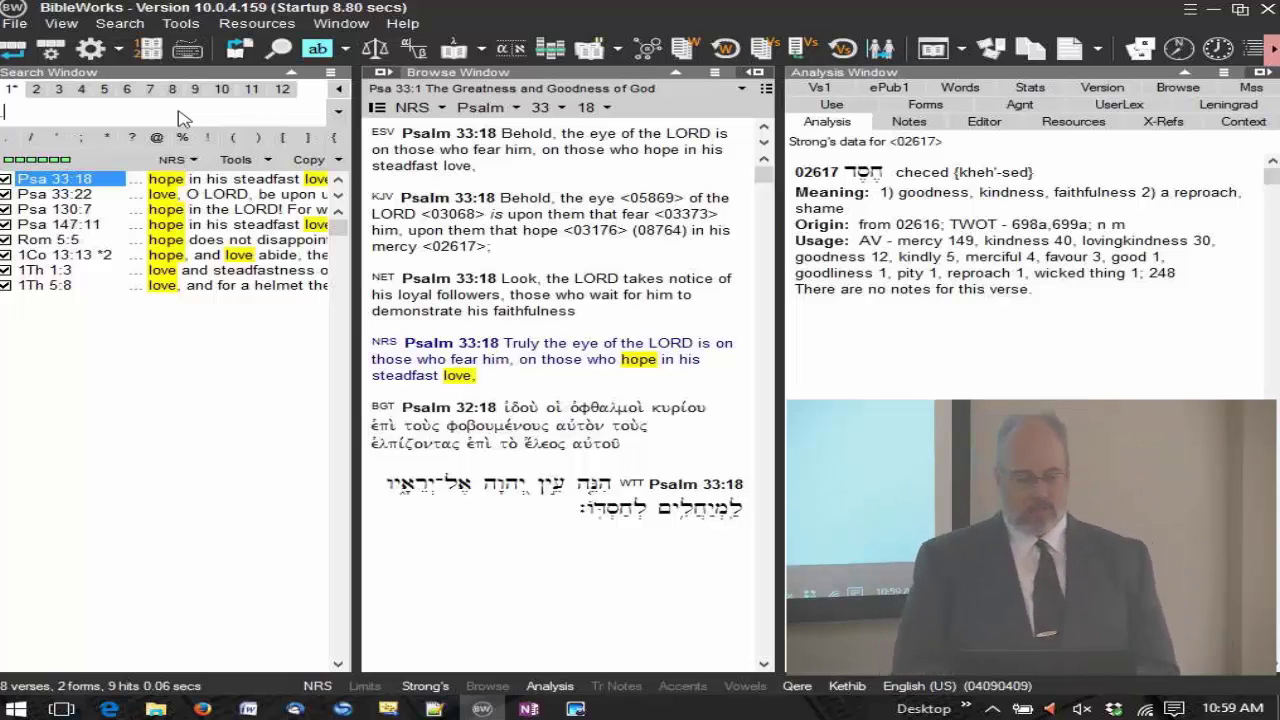
Search the NRS for all words beginning with hop using the wildcard query .hop*
text(.hop)
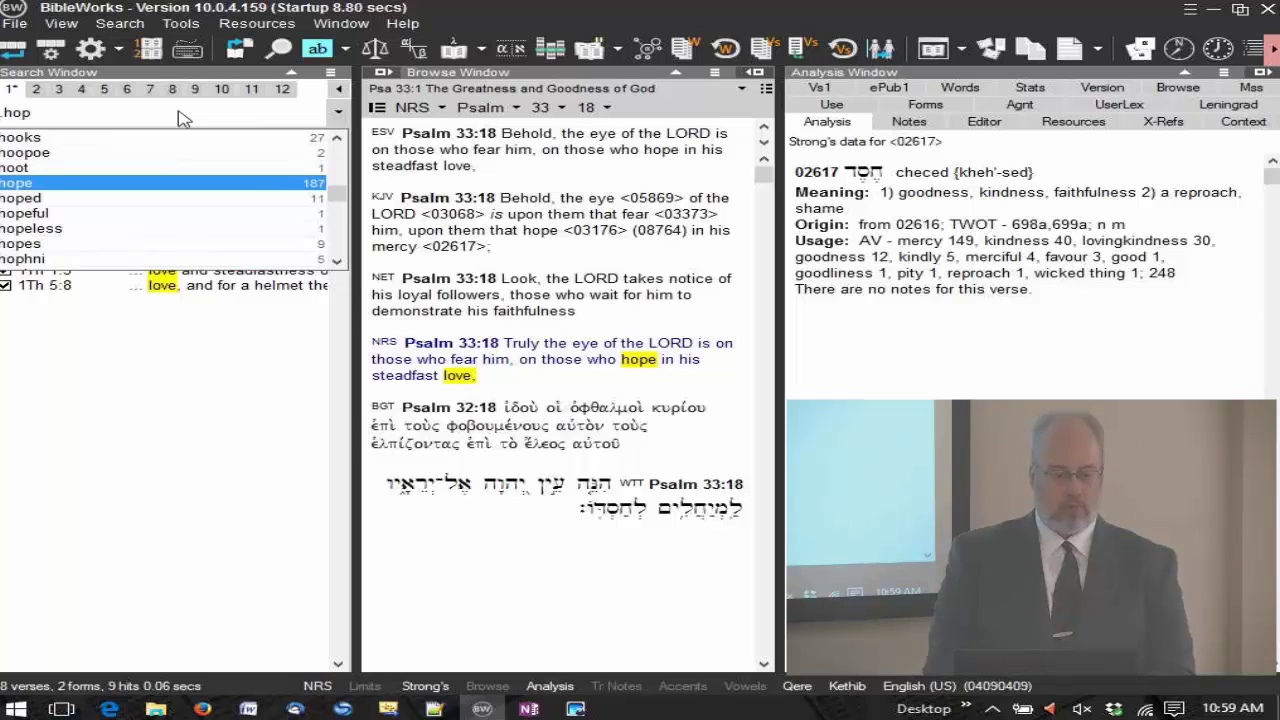
text(*)
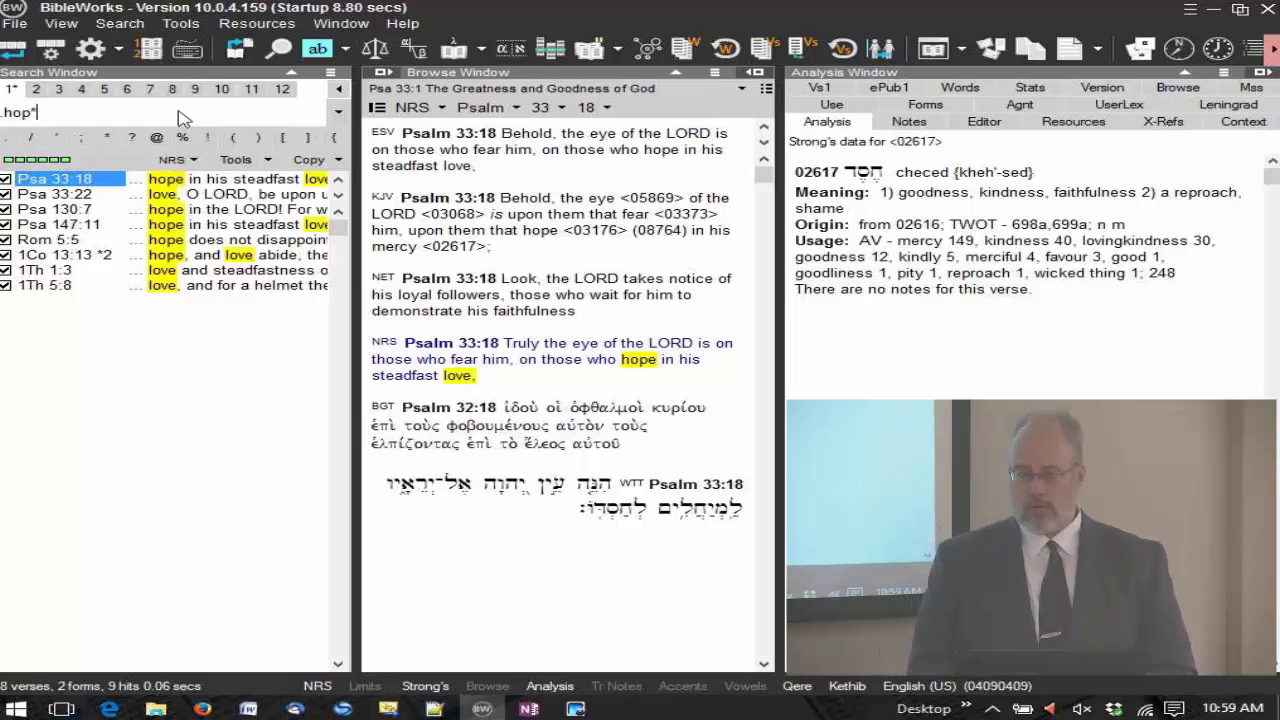
key(Return)
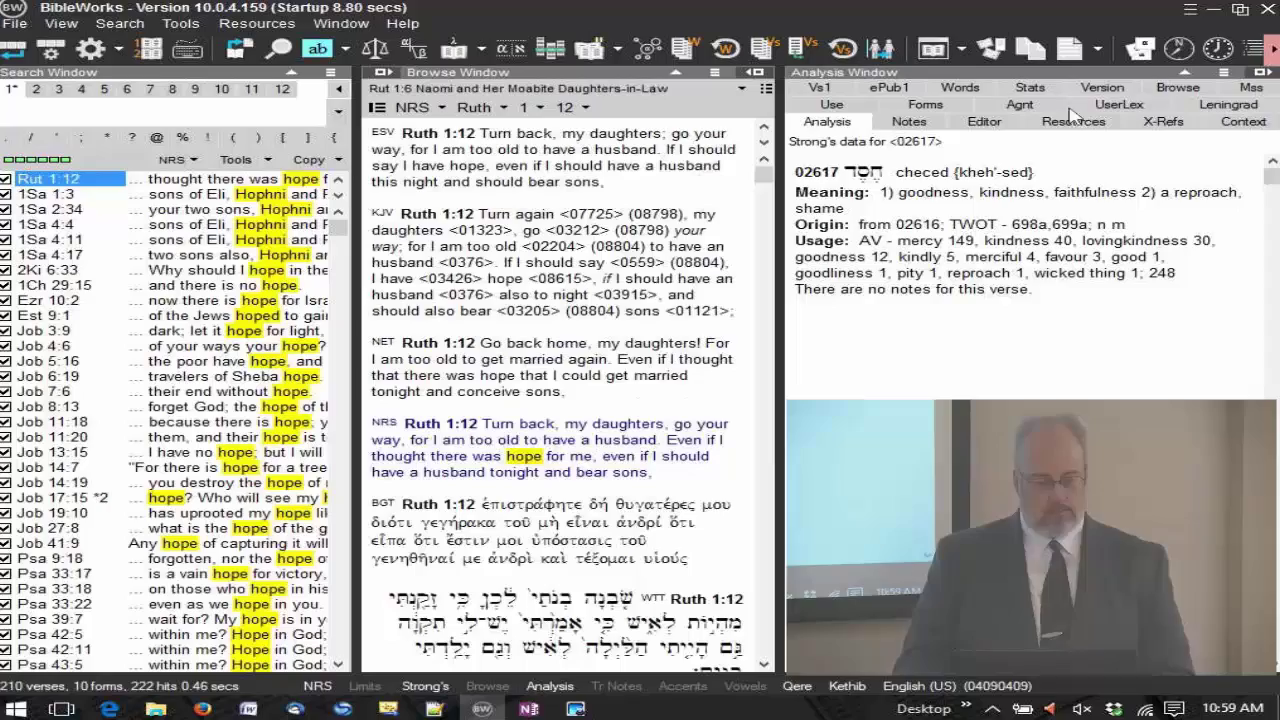
Display the word lists for the search and look through the full wildcard expansion of the query
click(963, 91)
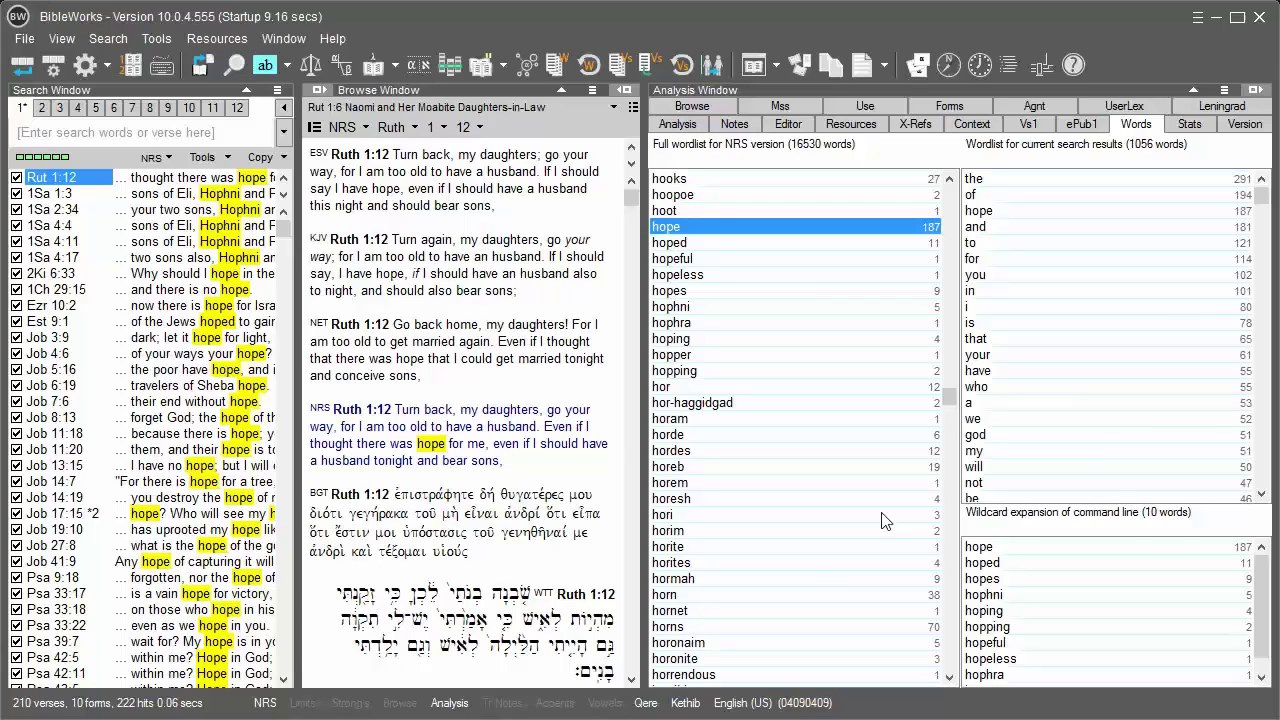
click(1263, 679)
click(1265, 679)
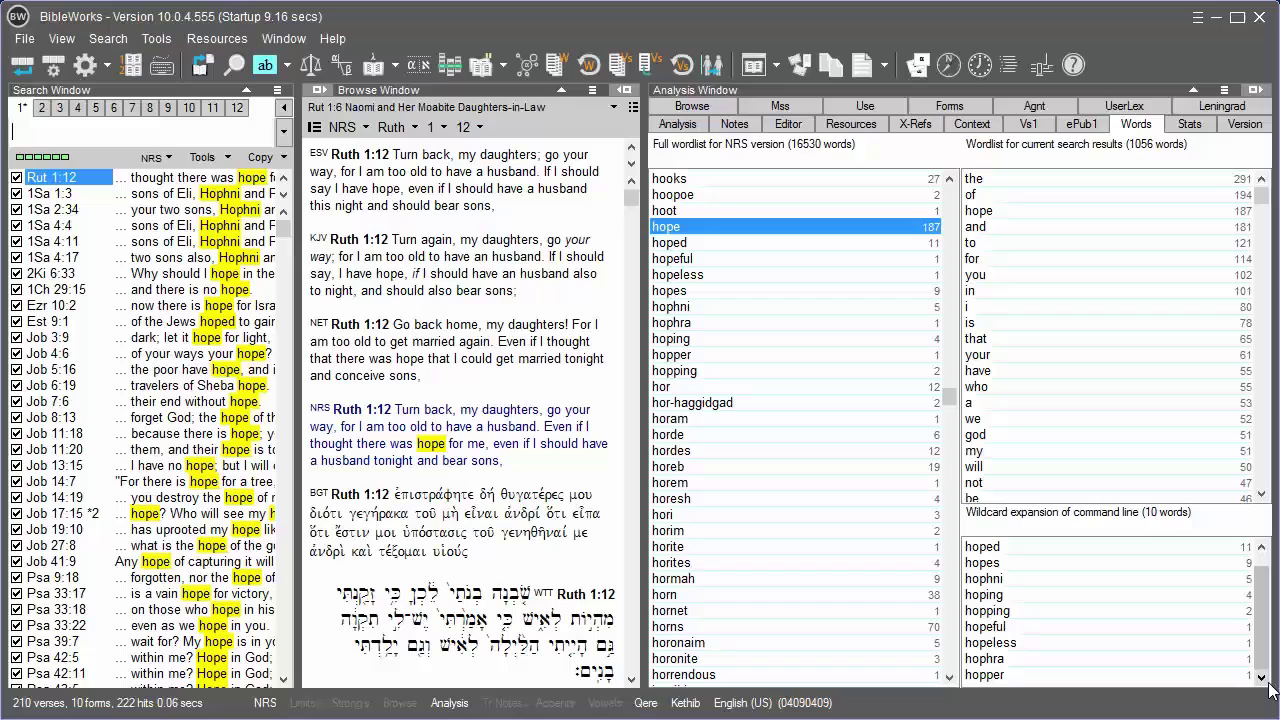
click(1259, 549)
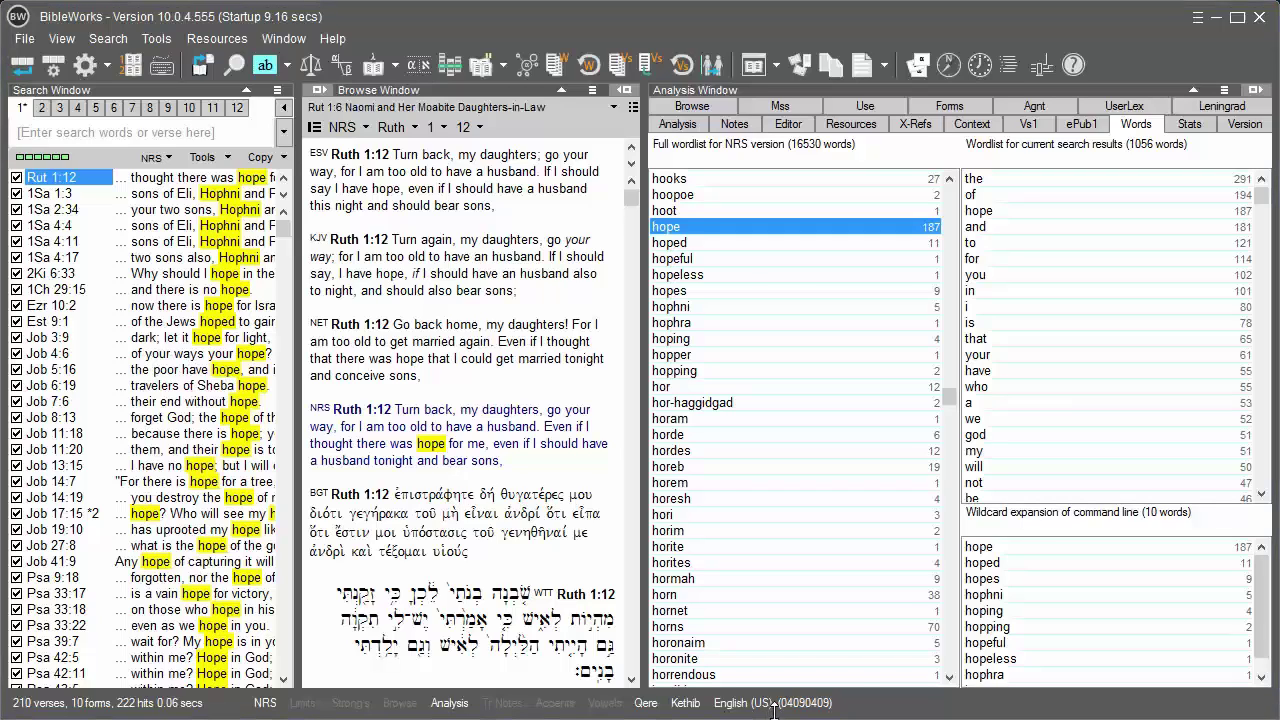
From the wildcard expansion list, show the verses containing hophni, hope, hopeless and hopping, one word at a time
click(980, 596)
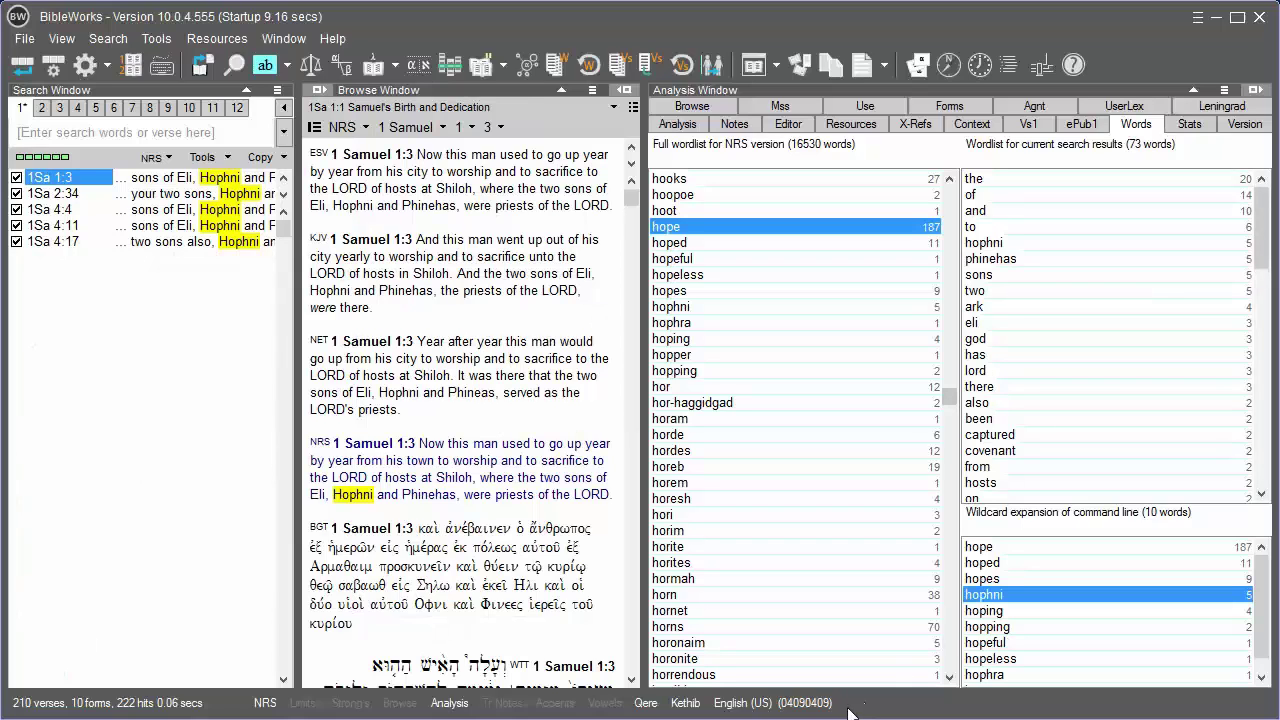
click(980, 547)
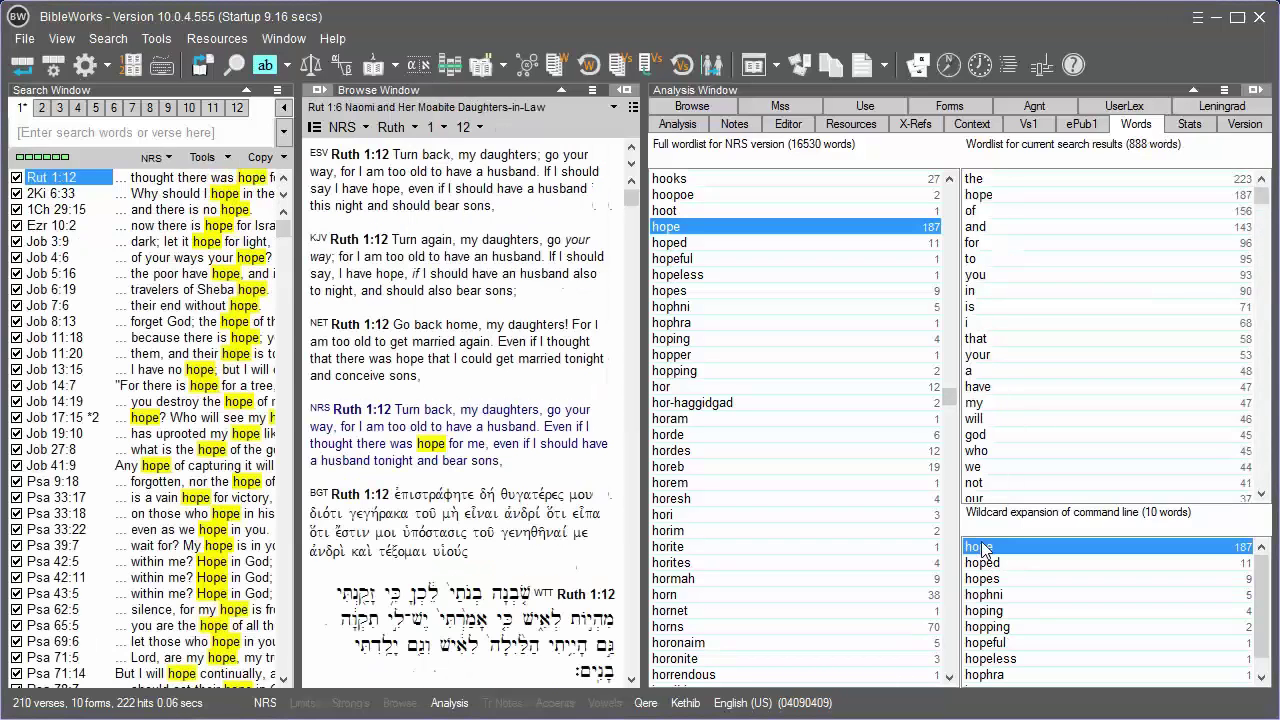
click(975, 659)
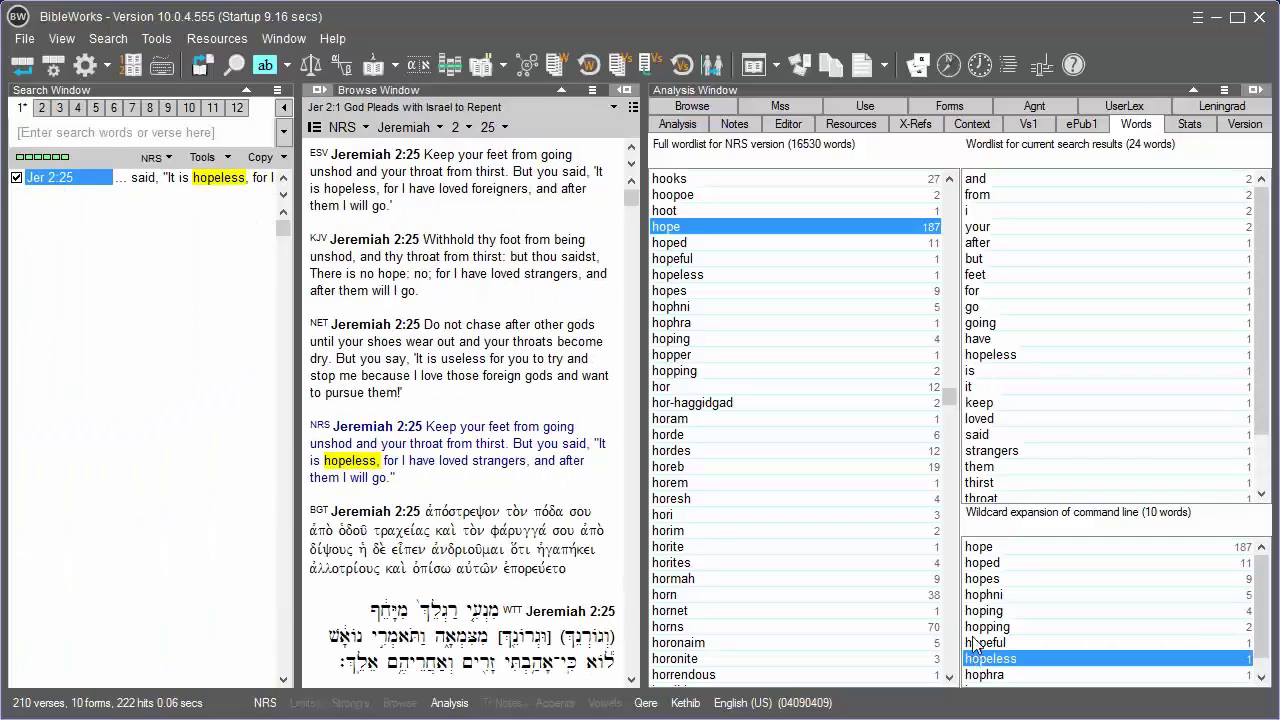
click(985, 627)
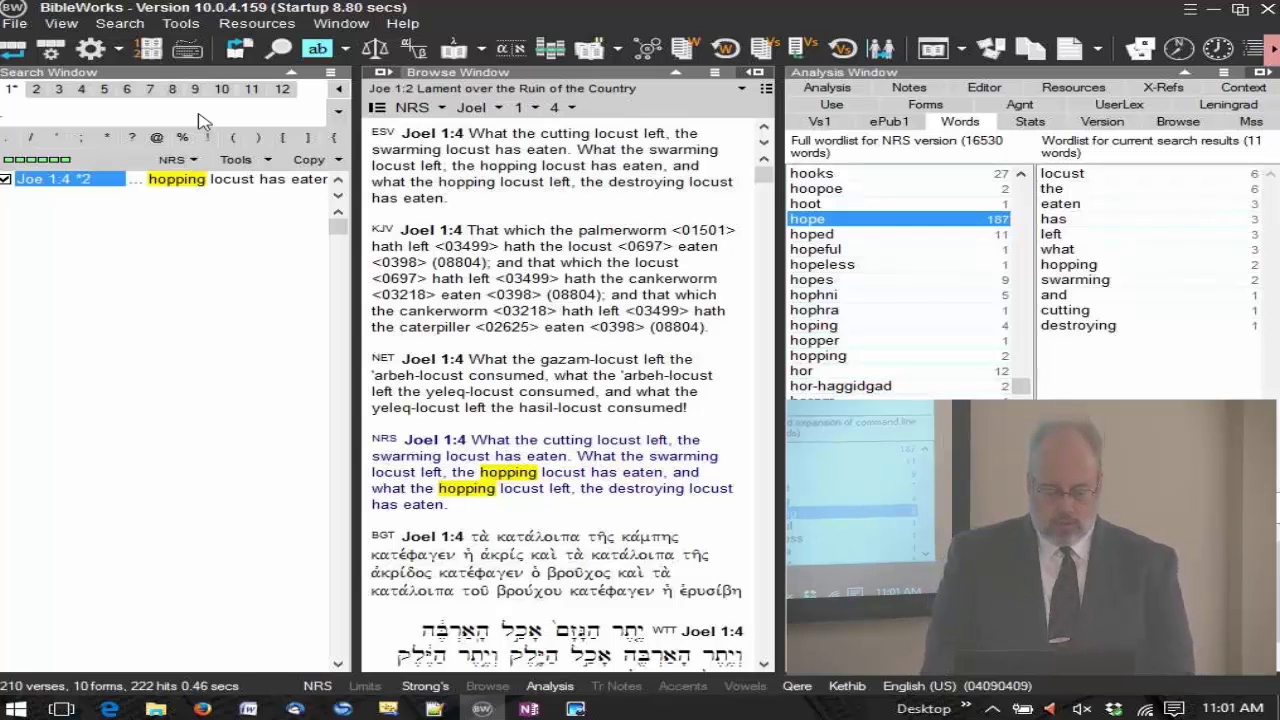
Search the NRS for words ending in ing with .*ing, and for words starting with wom and ending in n with .wom*n
text(ing)
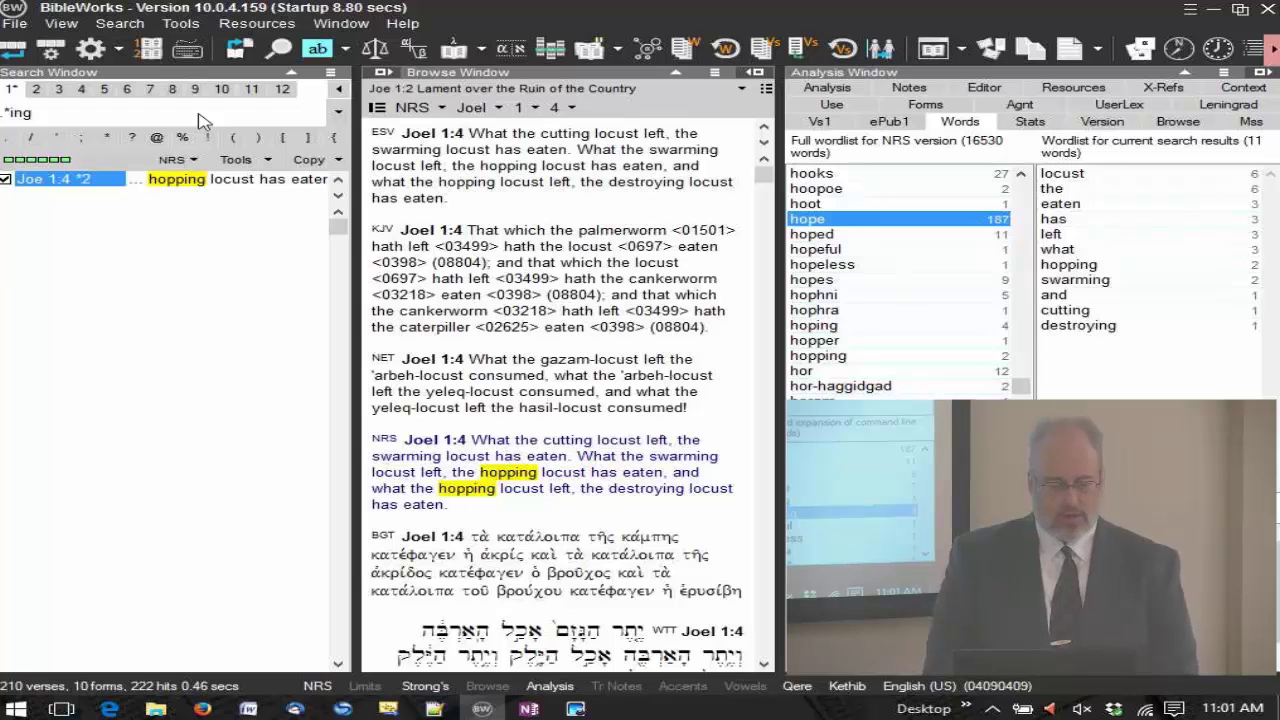
key(Return)
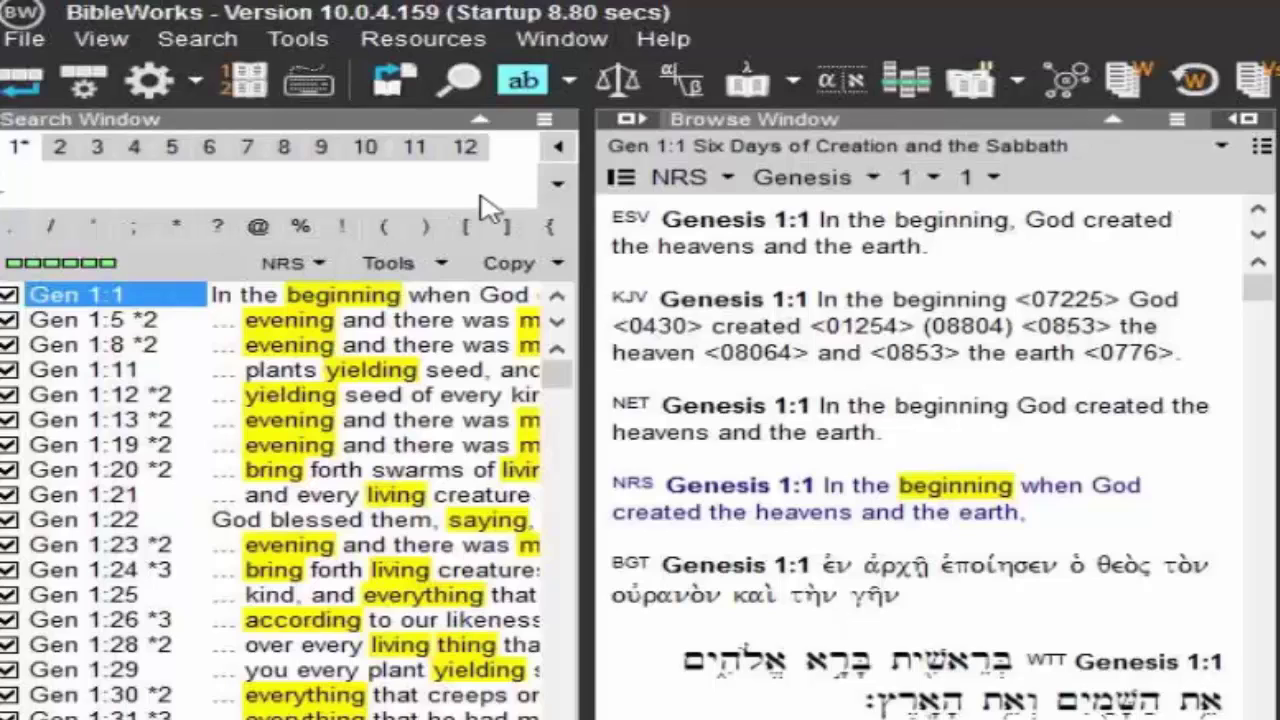
text(w)
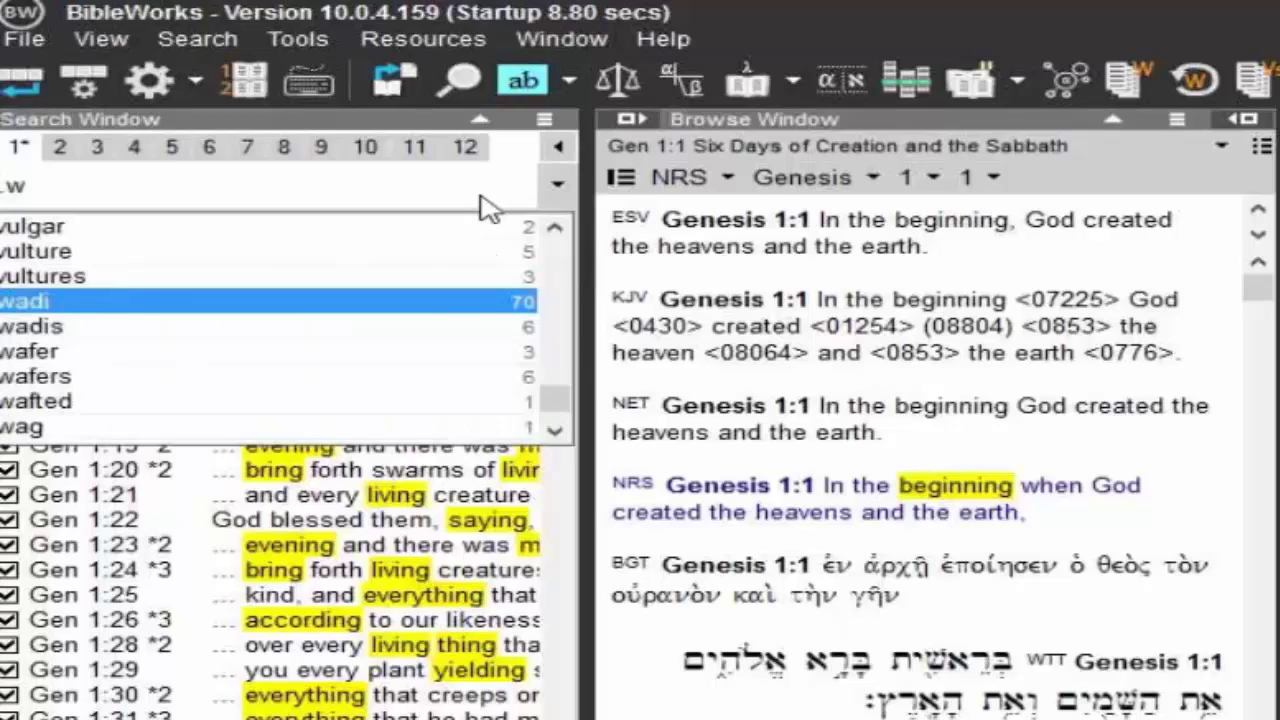
text(om)
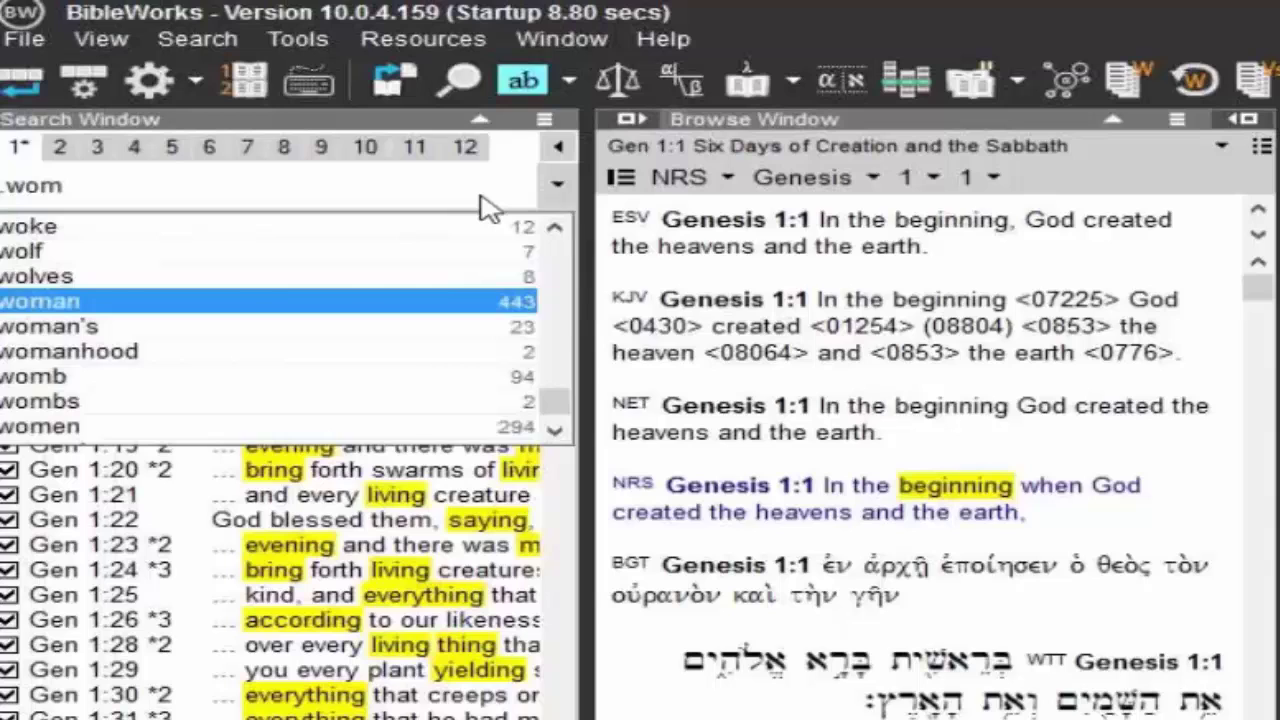
text(*)
key(Return)
text(n)
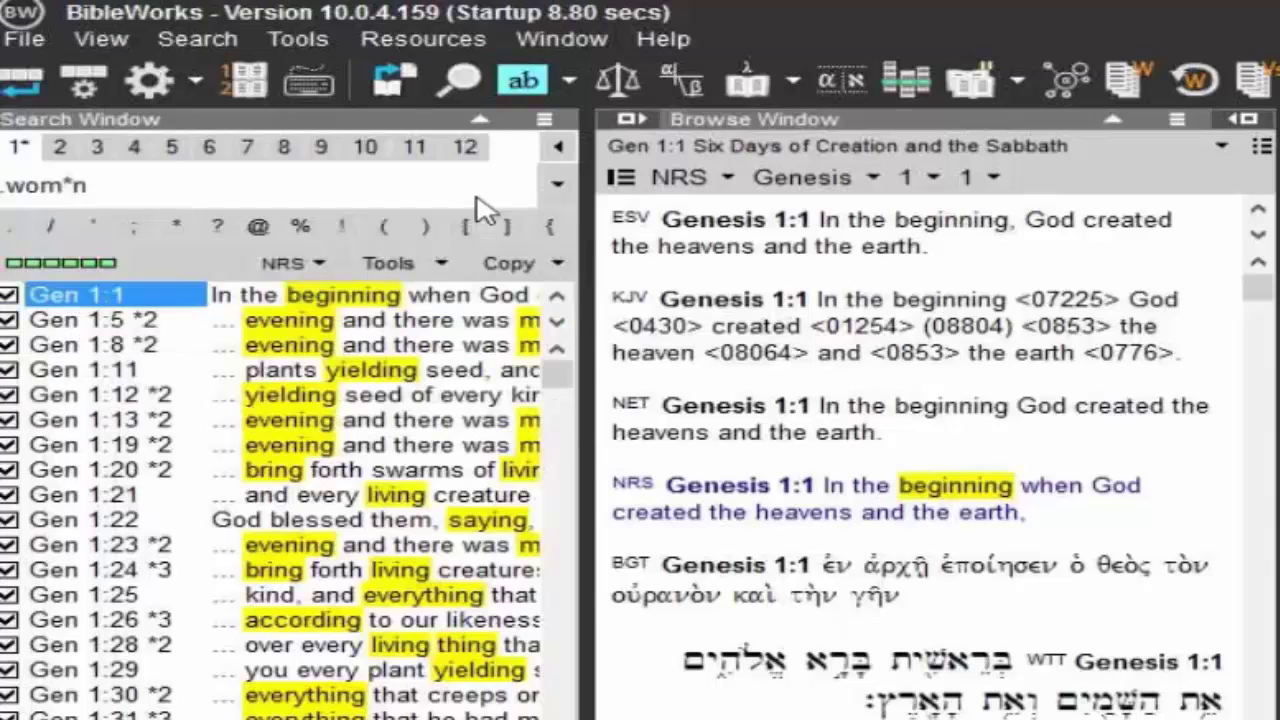
key(Return)
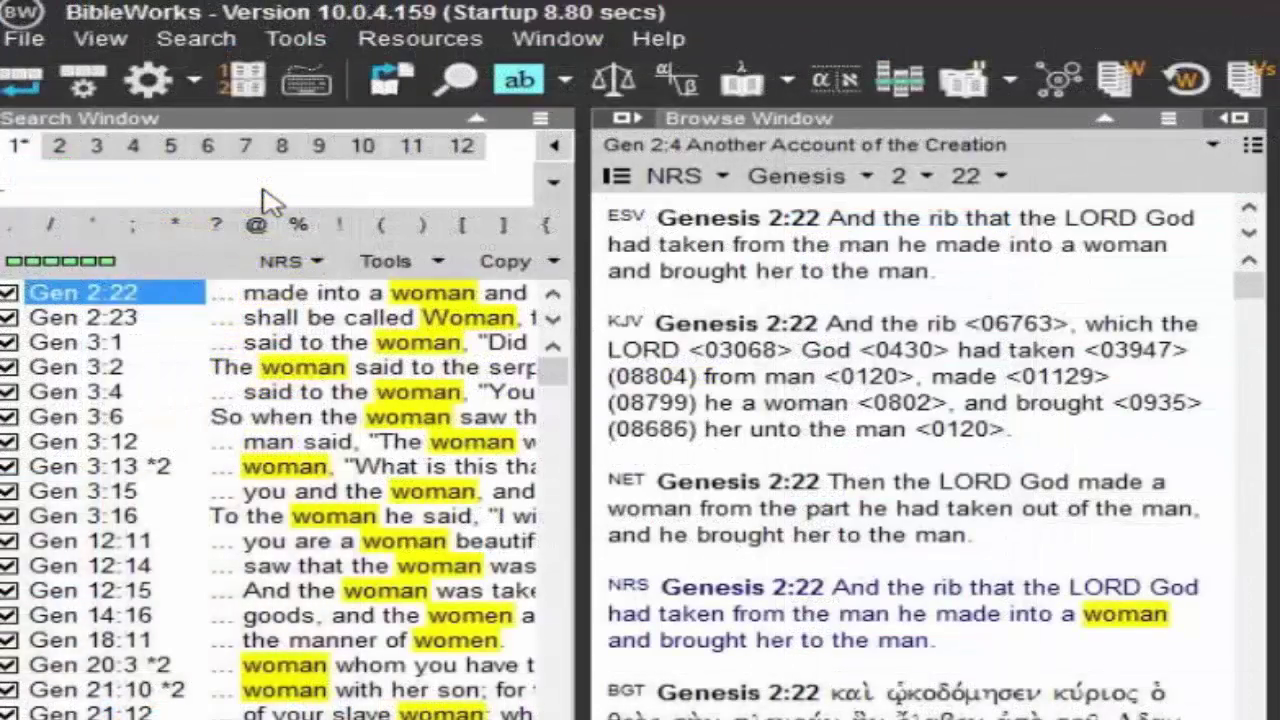
Search for four-letter words beginning with hop using the single-character wildcard query .hop?
text(hop)
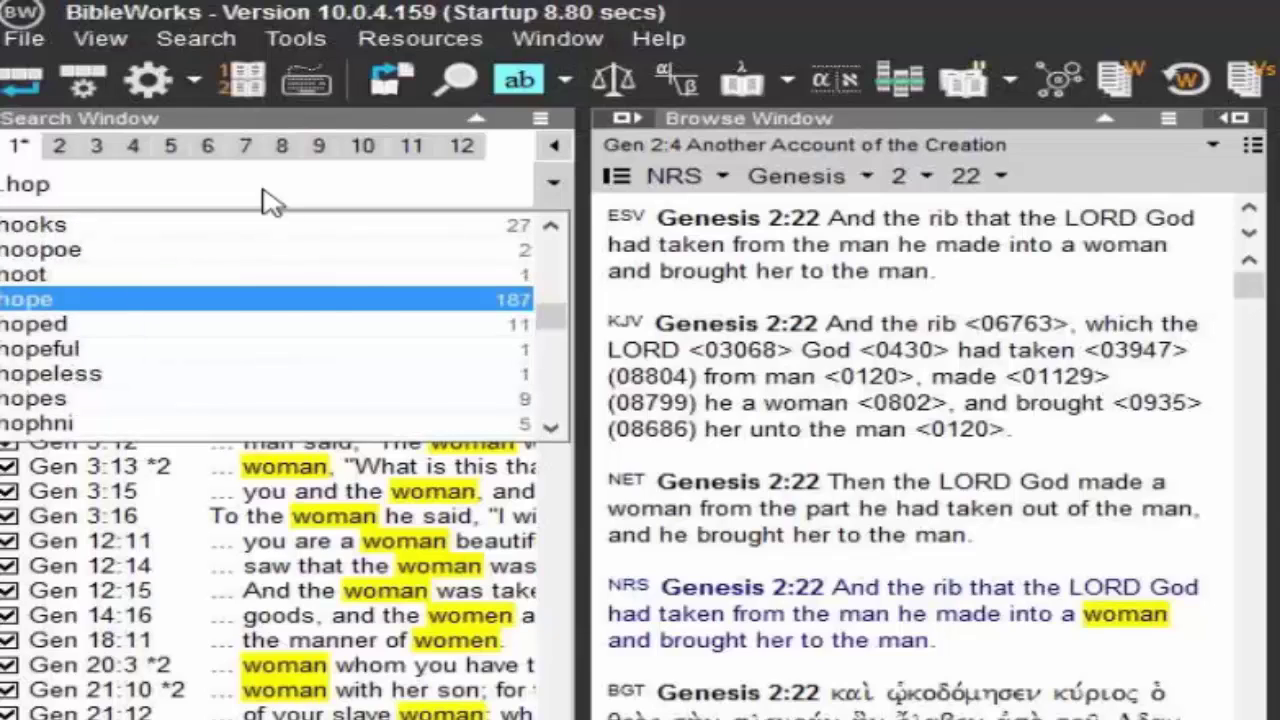
text(?)
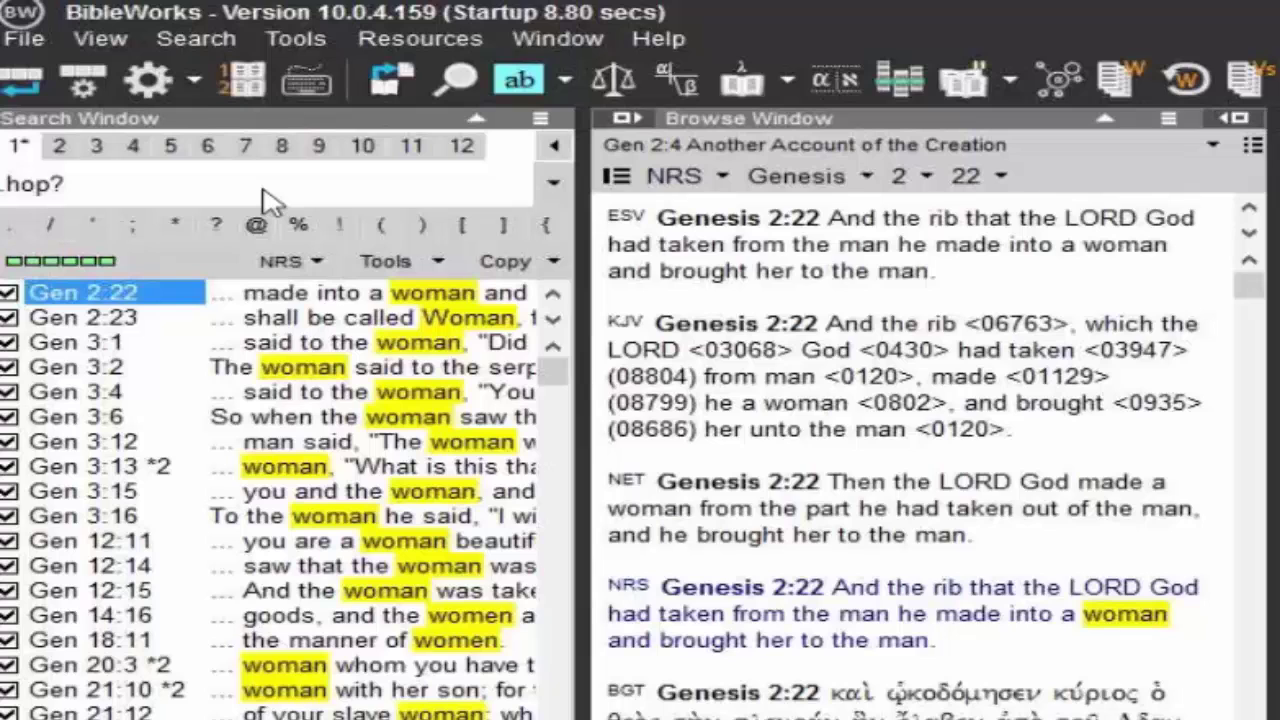
key(Return)
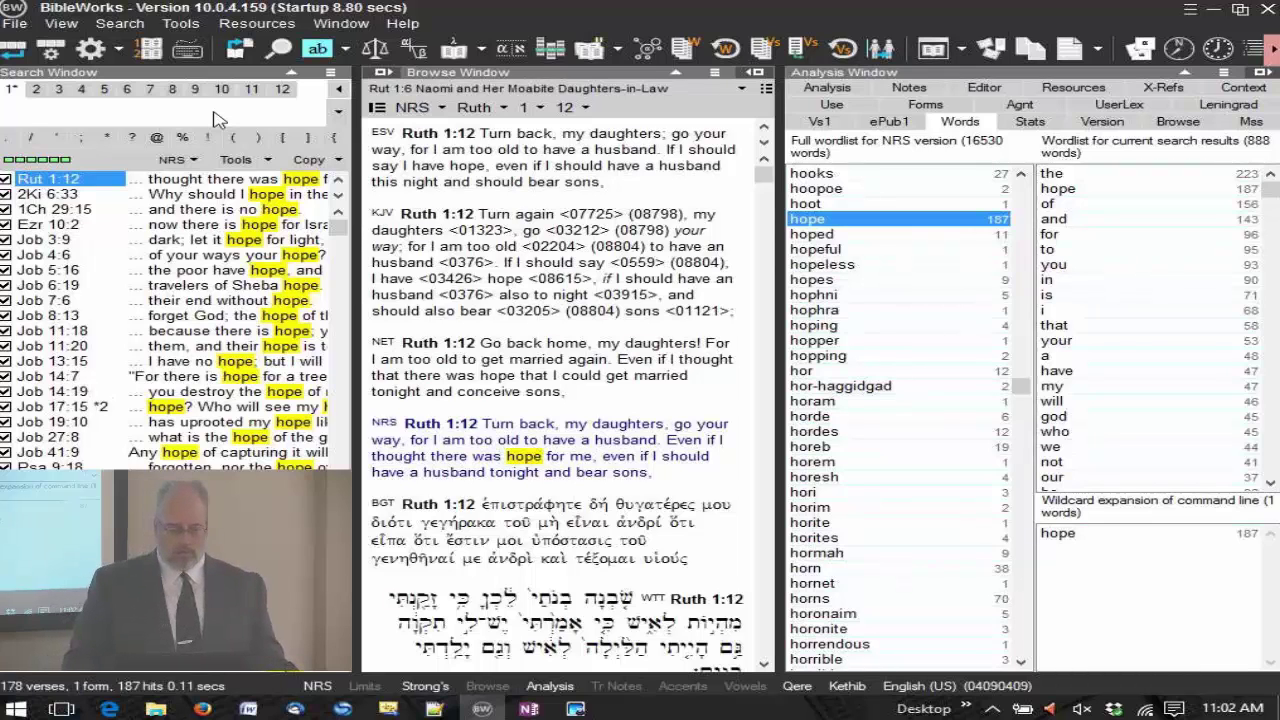
Recall the previous query and extend it to .hop?? to search for five-letter words beginning with hop
key(Up)
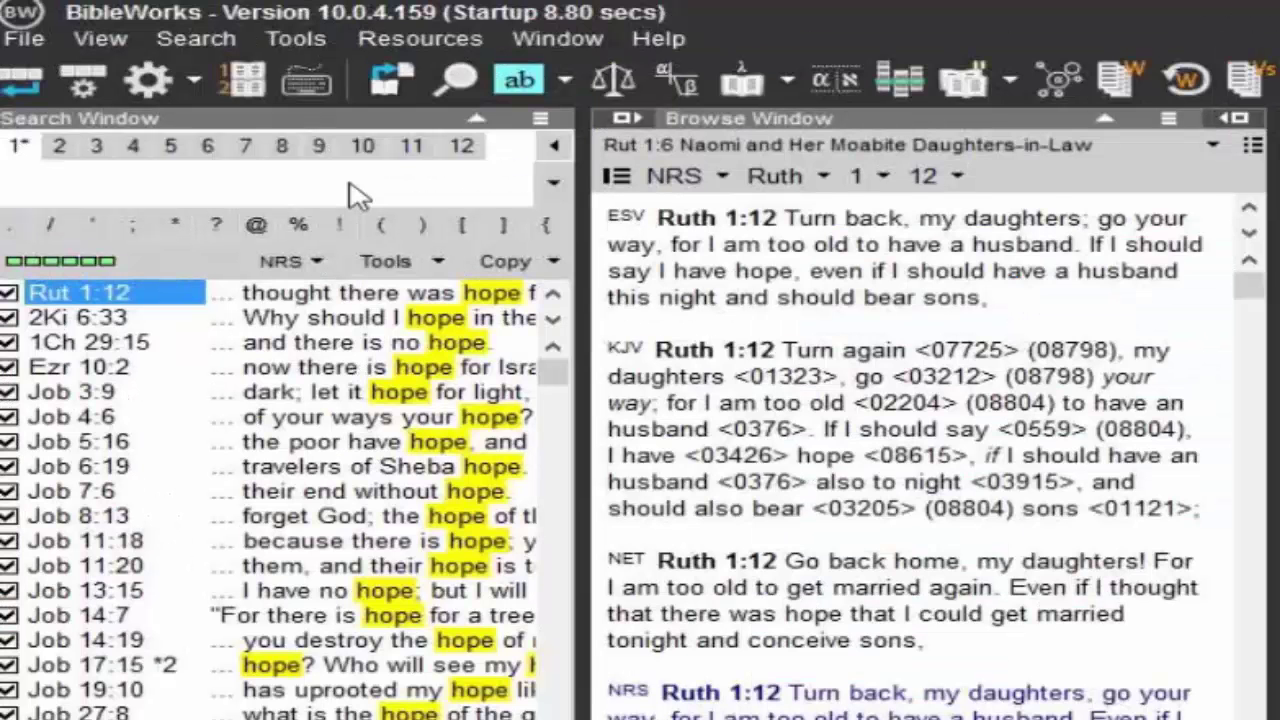
key(Up)
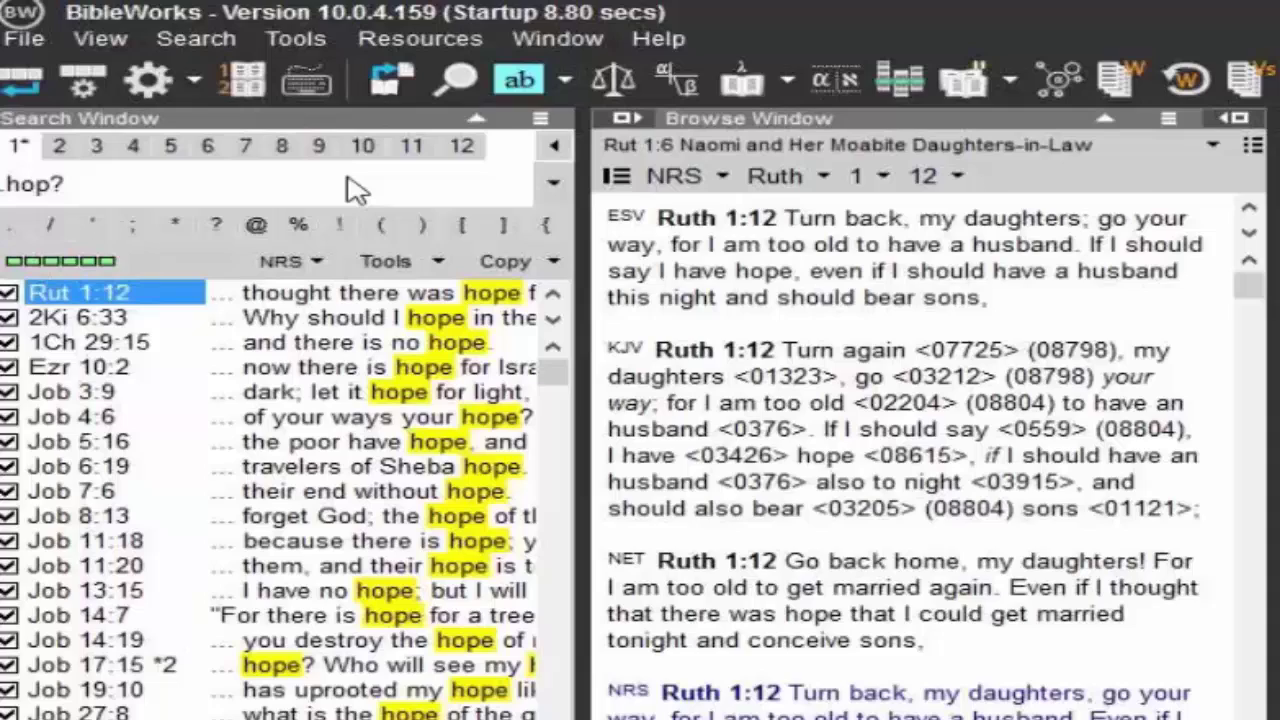
text(?)
key(Return)
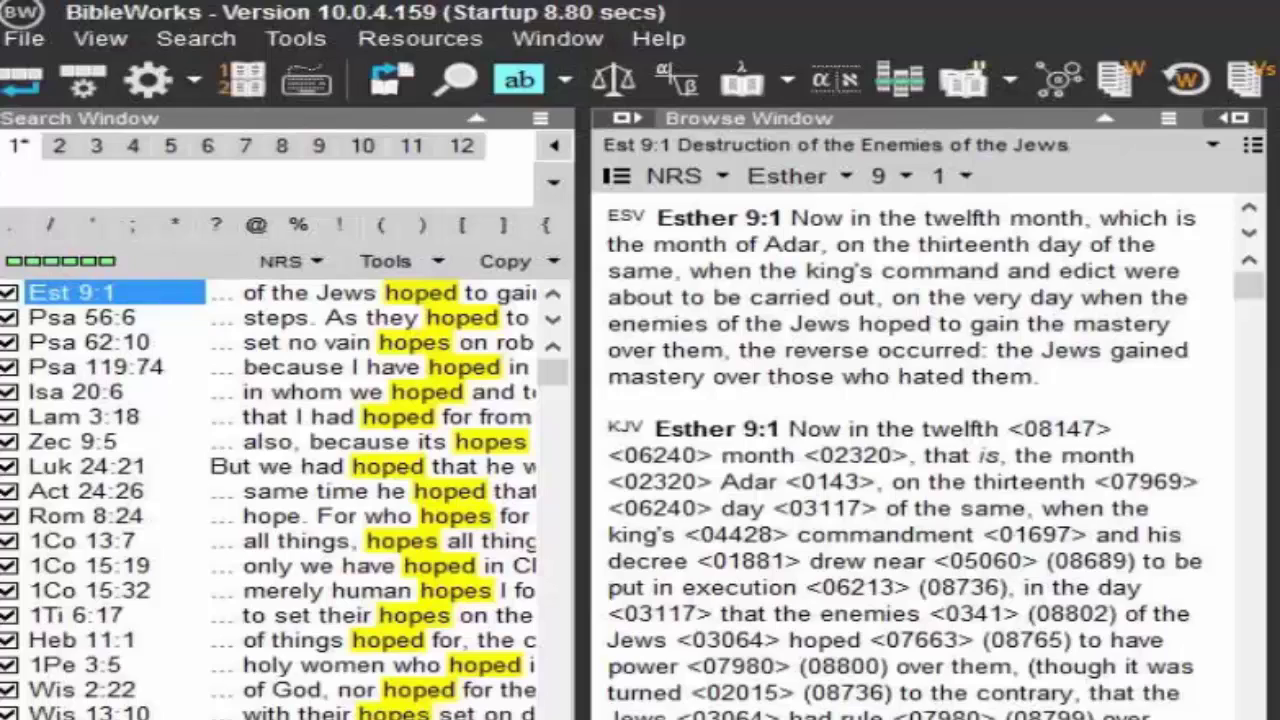
Search for six-letter words beginning with hop using the query .hop???
text(.hop??)
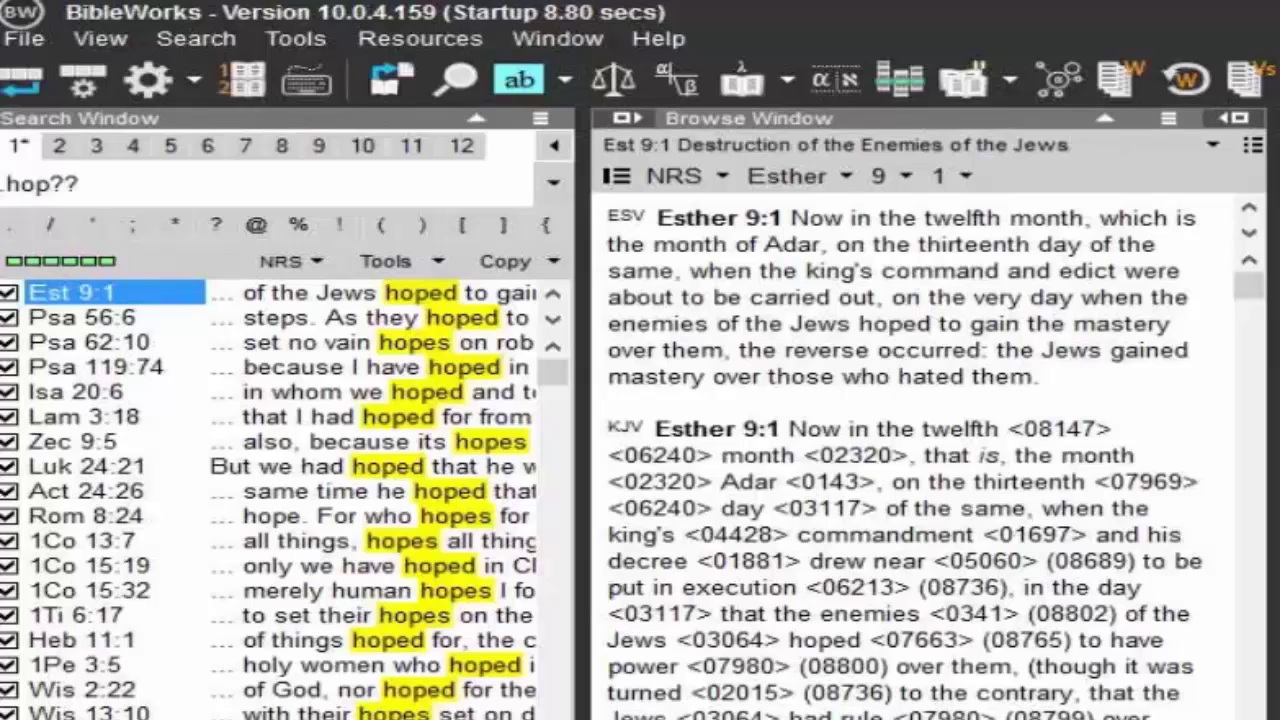
text(?)
key(Return)
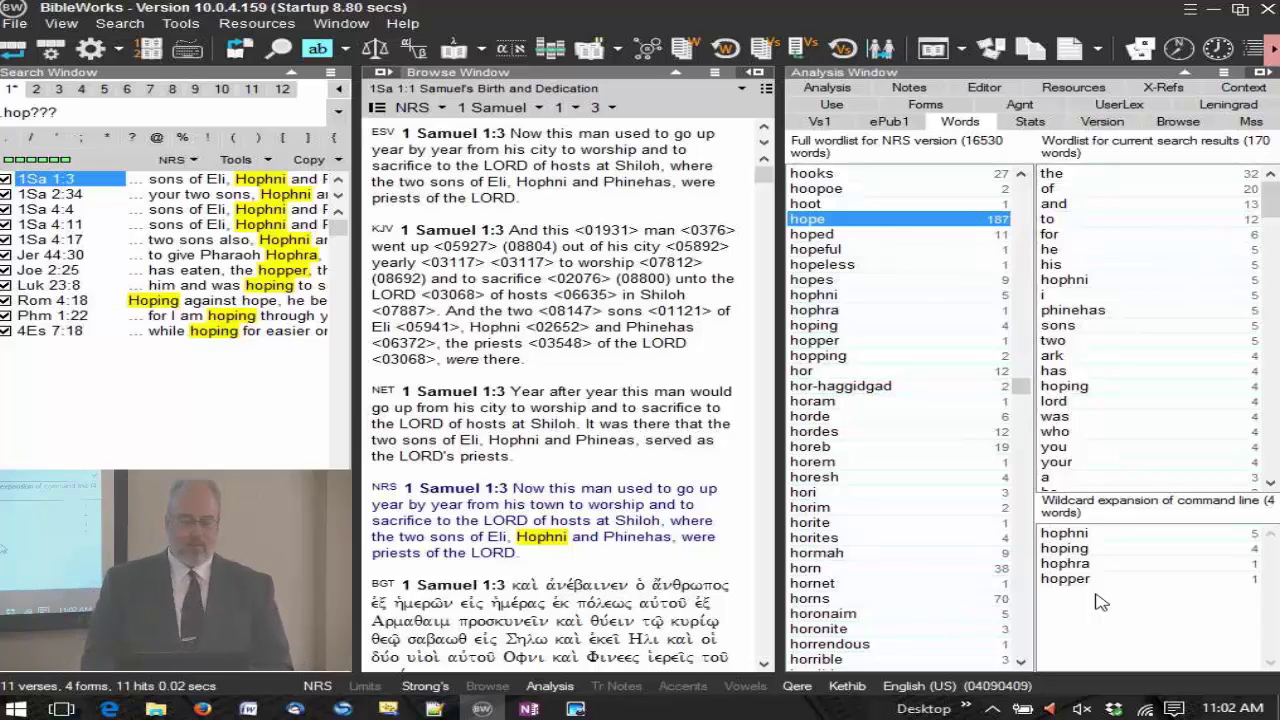
Clear the query and search for .wom?n, using a single-character wildcard for the second vowel
key(BackSpace)
key(BackSpace)
key(BackSpace)
key(BackSpace)
key(BackSpace)
key(BackSpace)
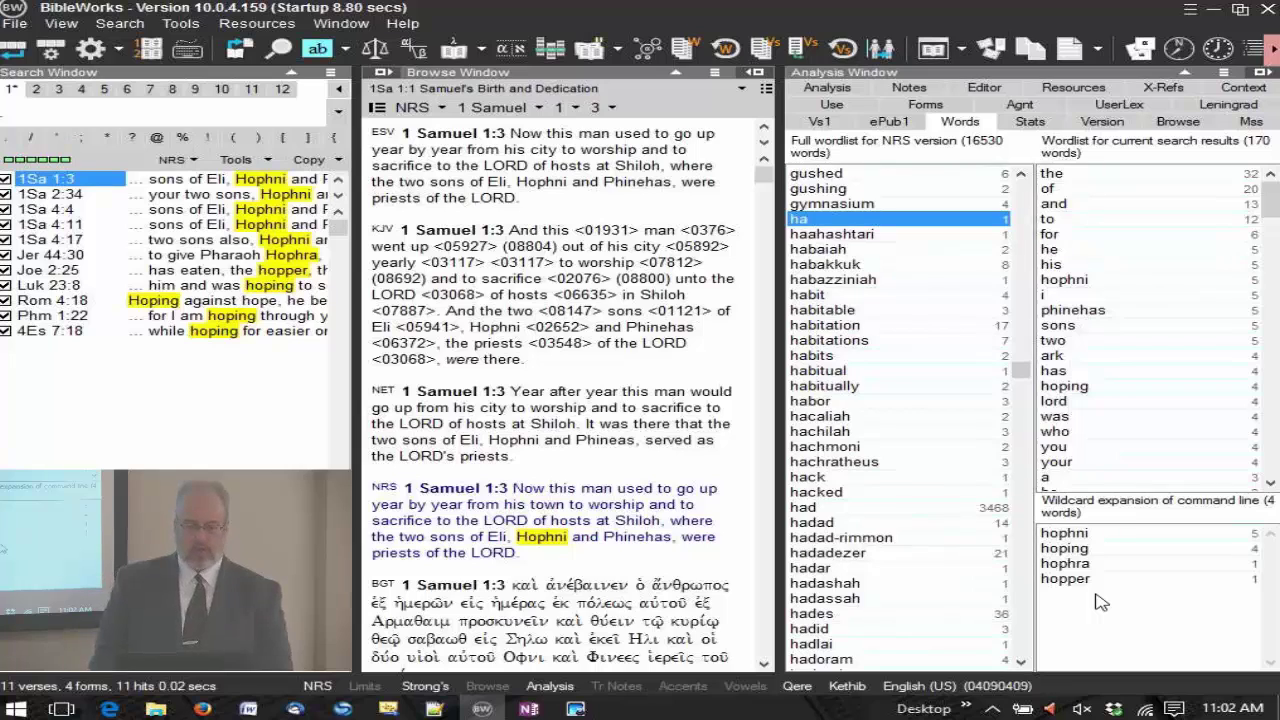
text(.wom)
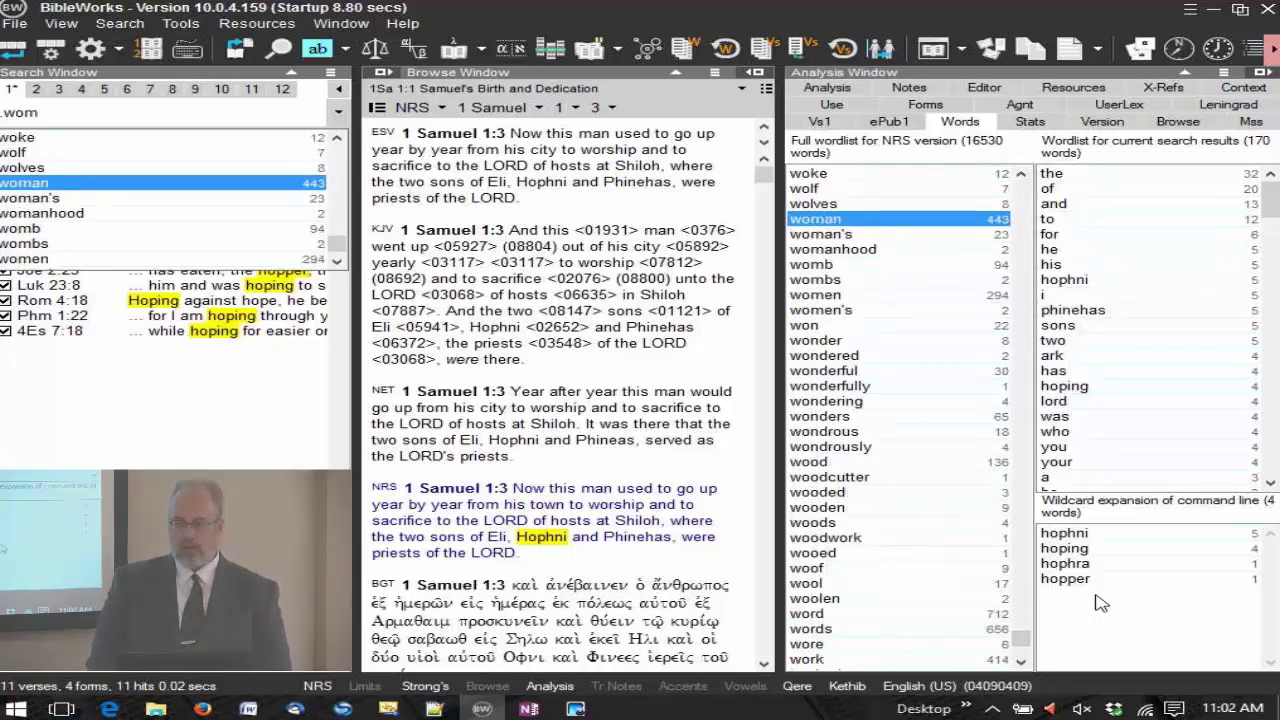
text(?)
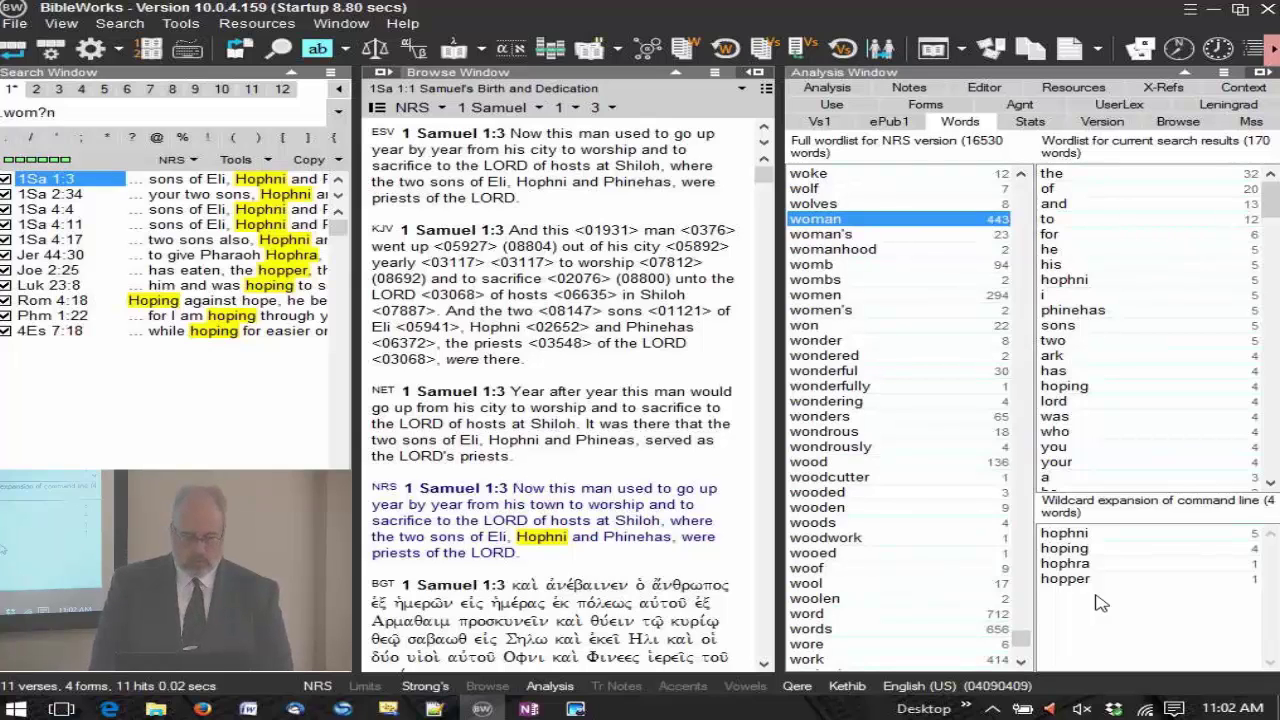
text(n)
key(Return)
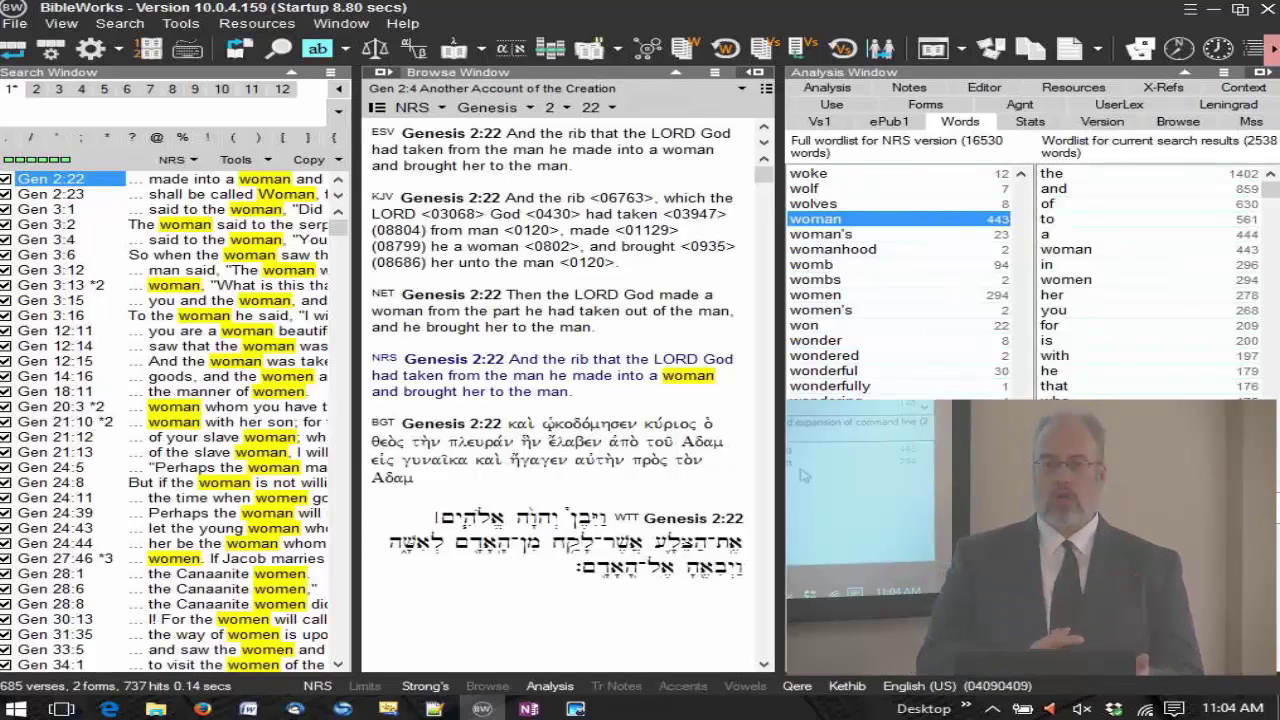
Run the multi-character wildcard query .hop* again in the NRS
click(66, 122)
text(.hop)
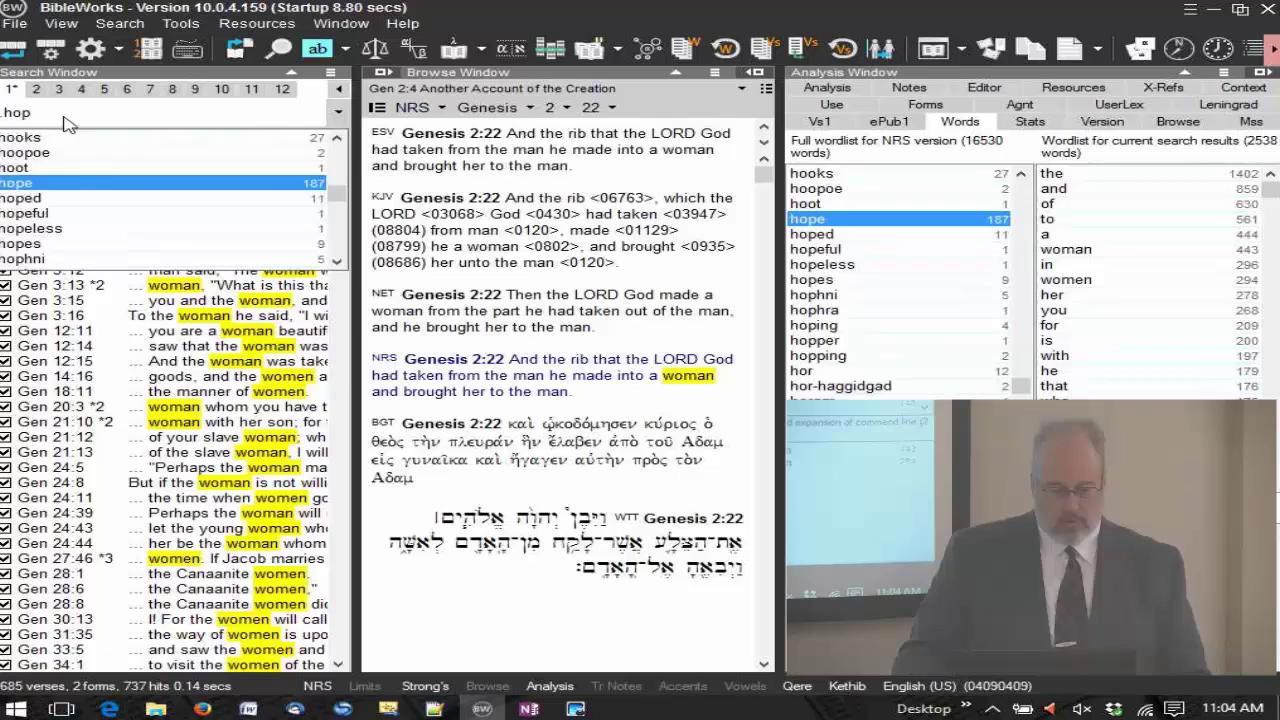
text(*)
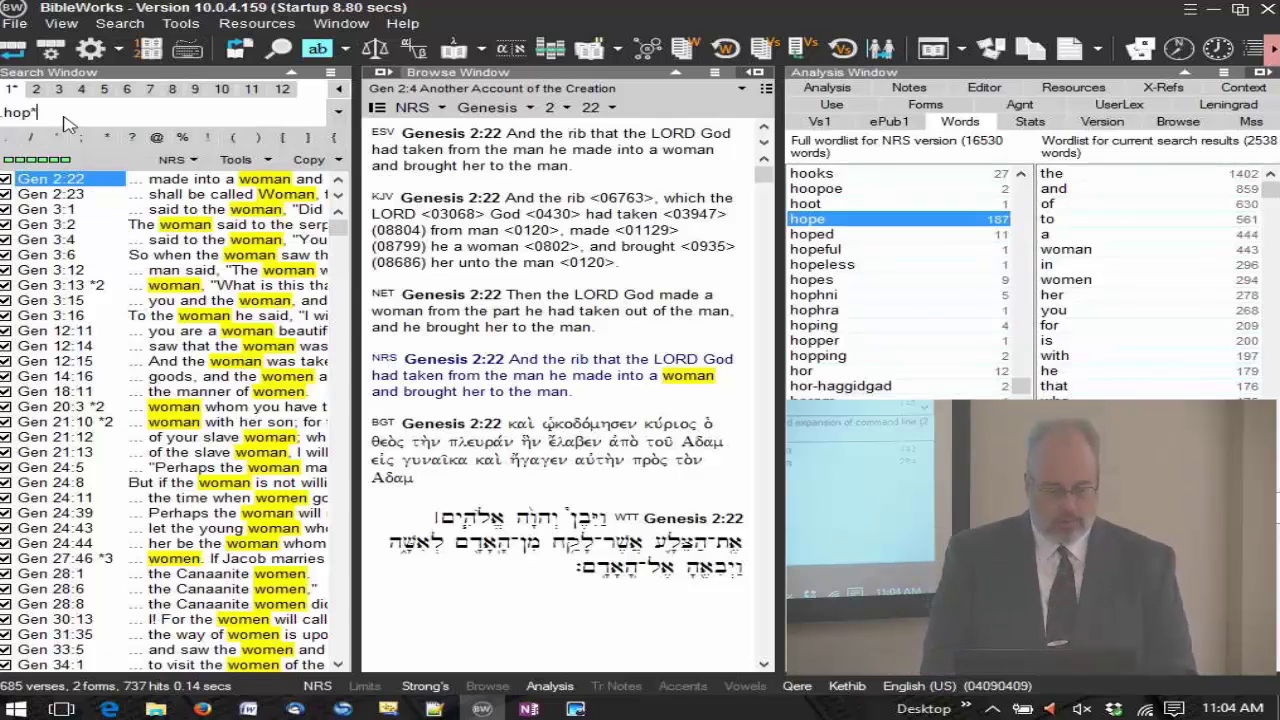
key(Return)
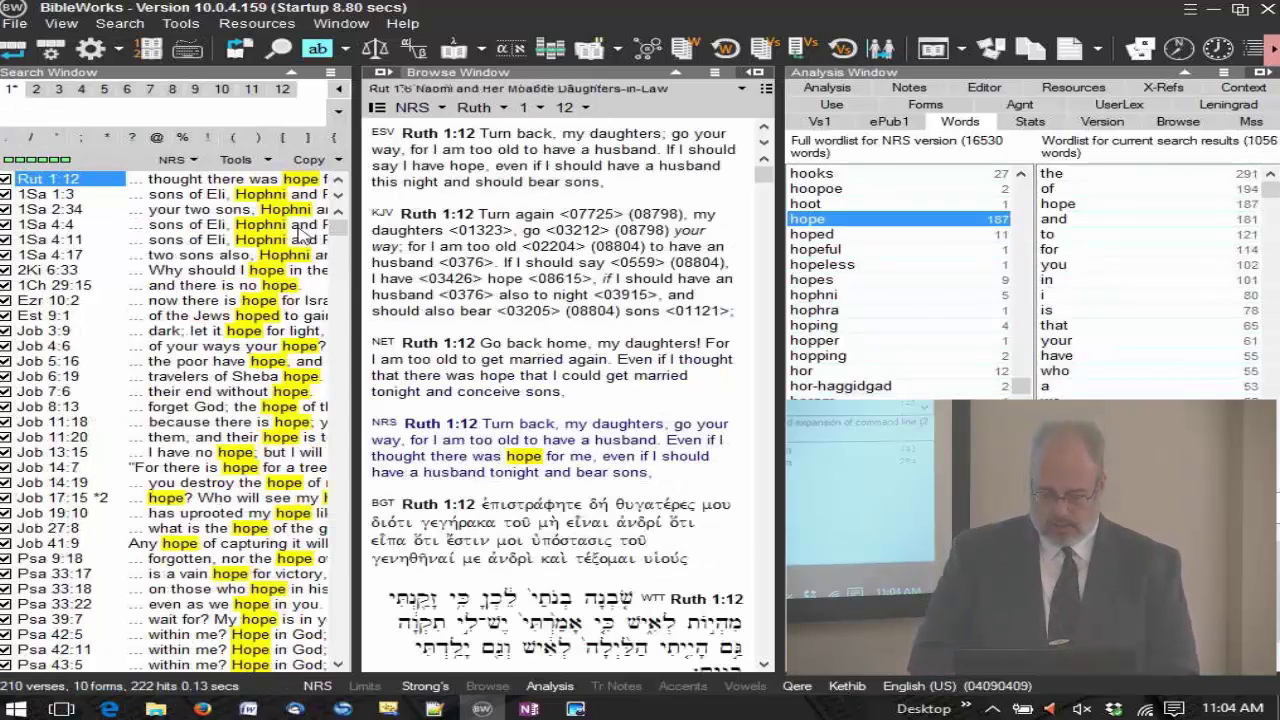
Hide the Strong's numbers in the verse text and show the verses containing hopping from the wildcard expansion list
click(715, 73)
click(806, 109)
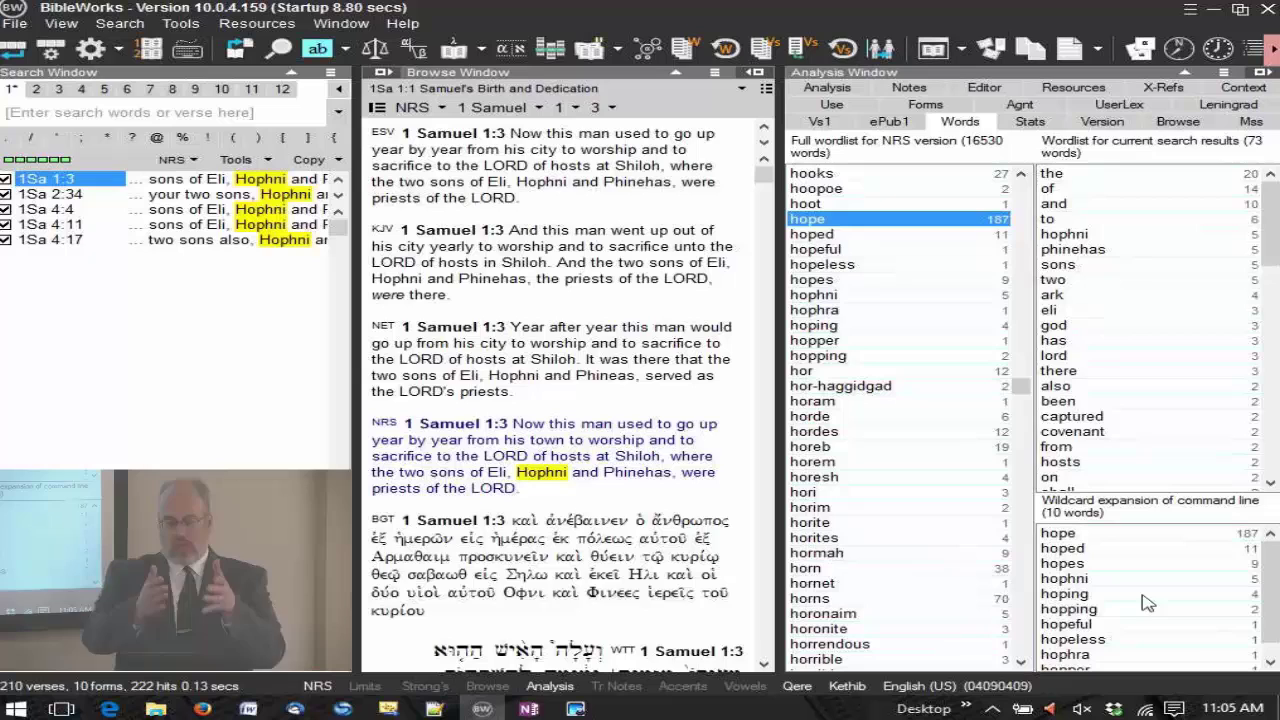
double_click(1110, 609)
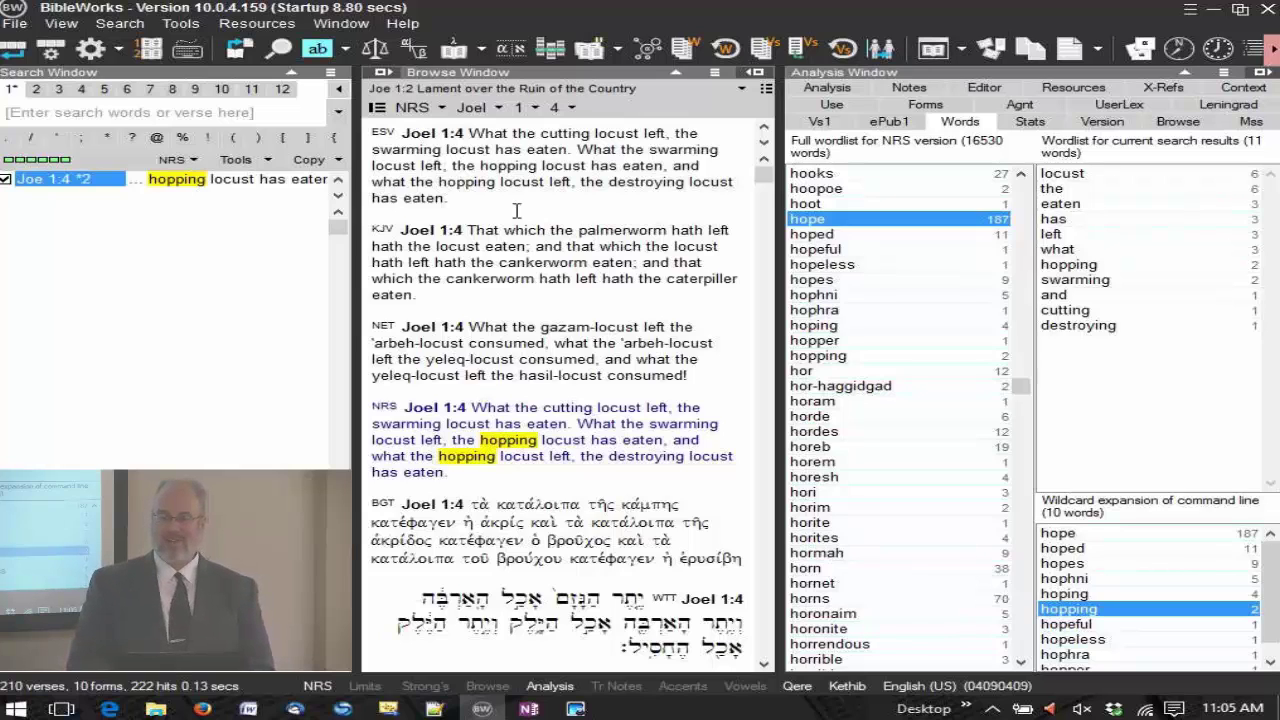
Search for woman or women with the bracketed character query .wom[ae]n
click(135, 110)
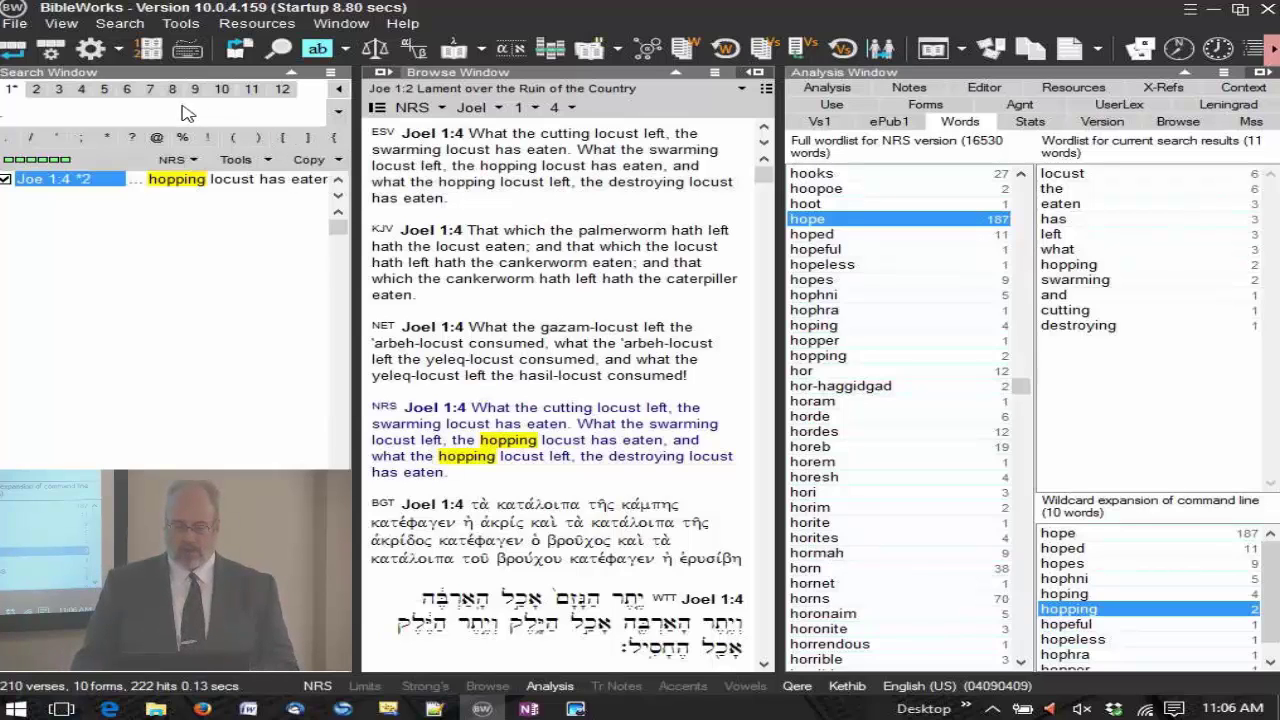
text(.wom)
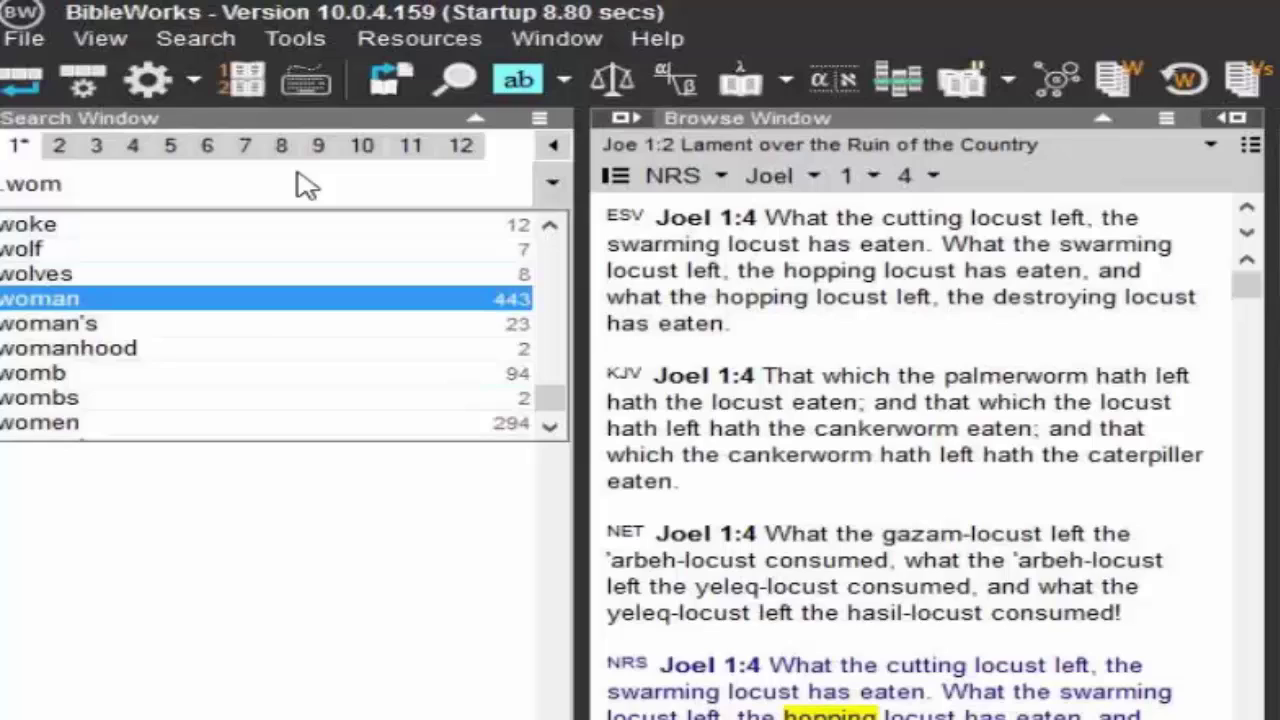
text([a)
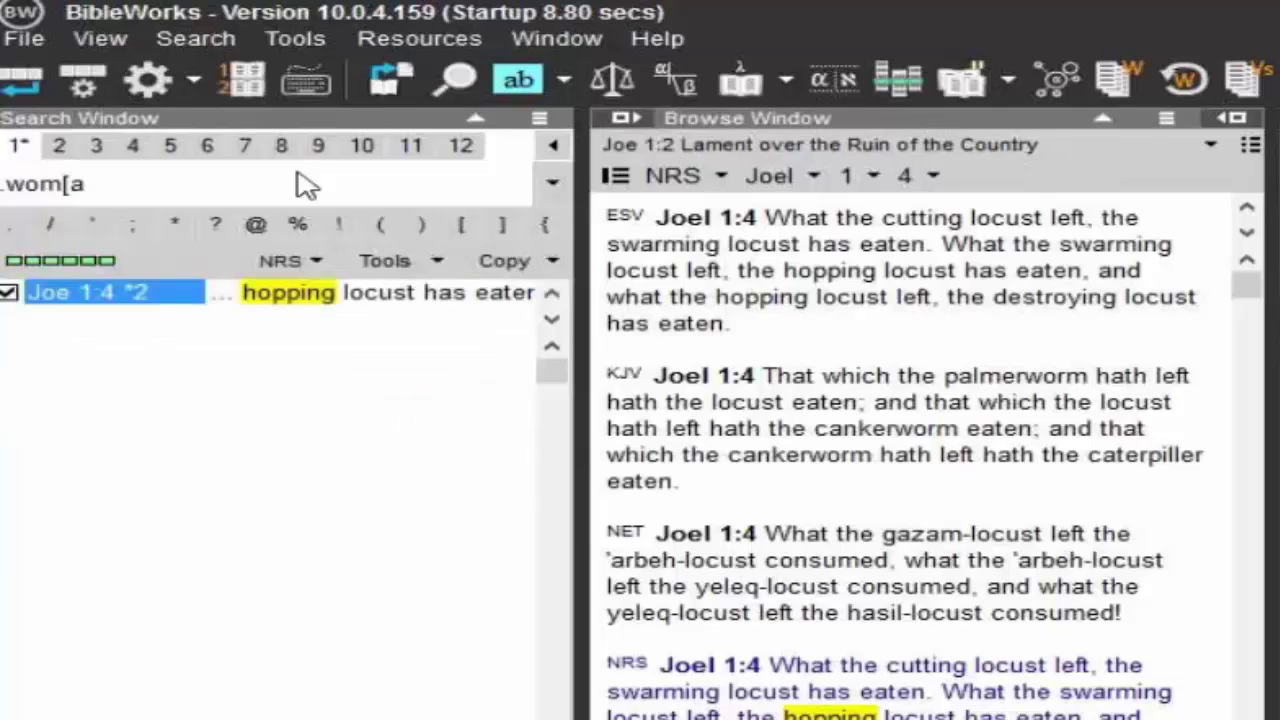
text(e]n)
key(Return)
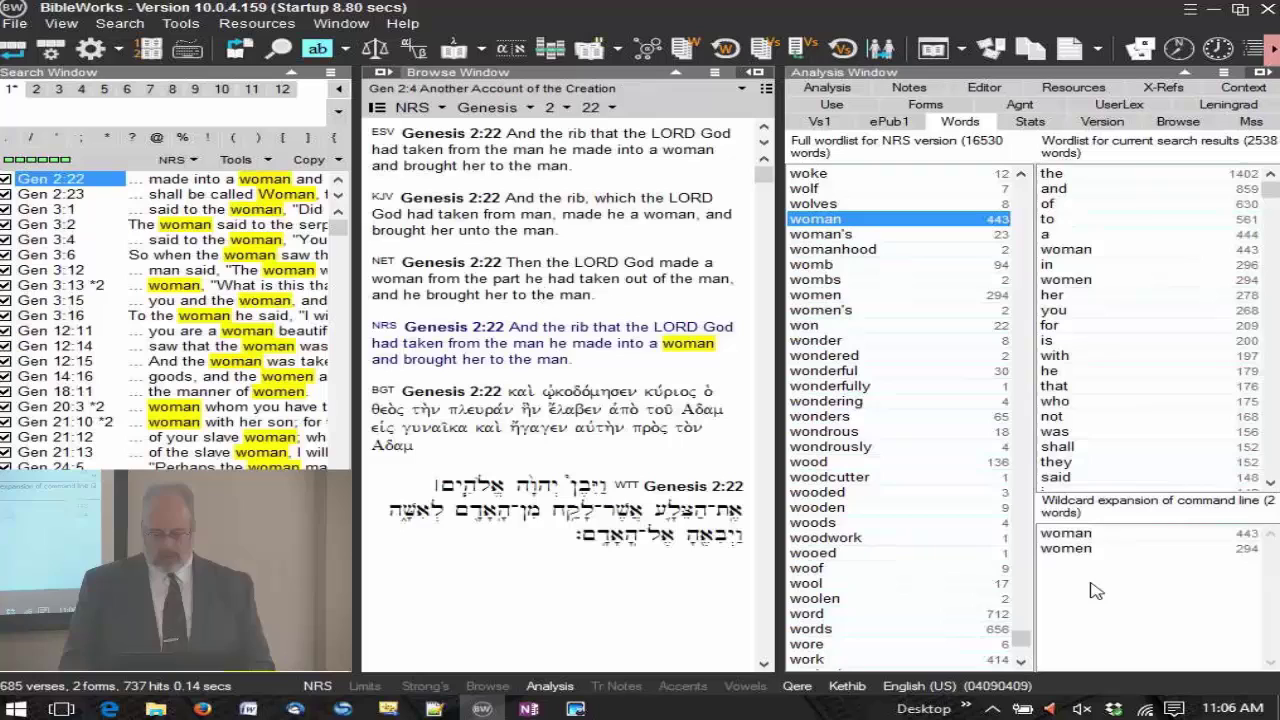